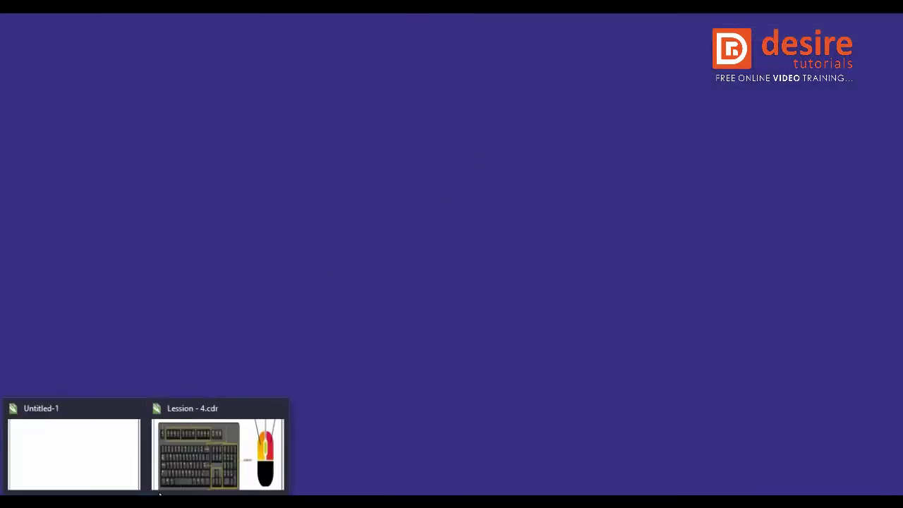
- Switch to the Lession - 4.cdr drawing and examine the labelled keyboard diagram on Page 1
click(184, 452)
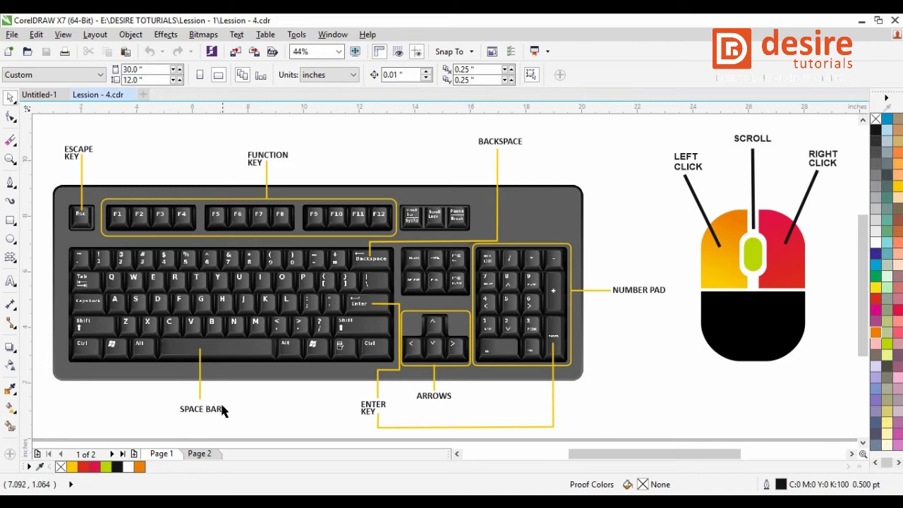
scroll(426, 272, up, 3)
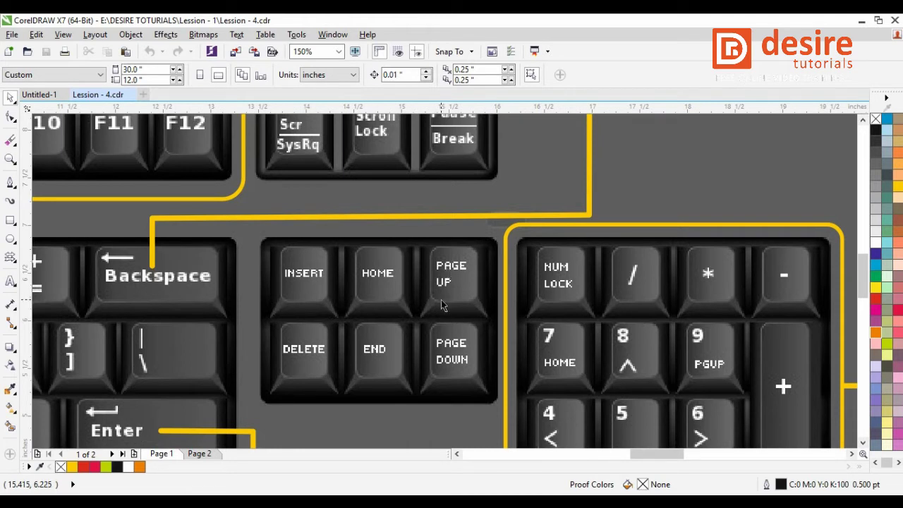
scroll(441, 299, down, 3)
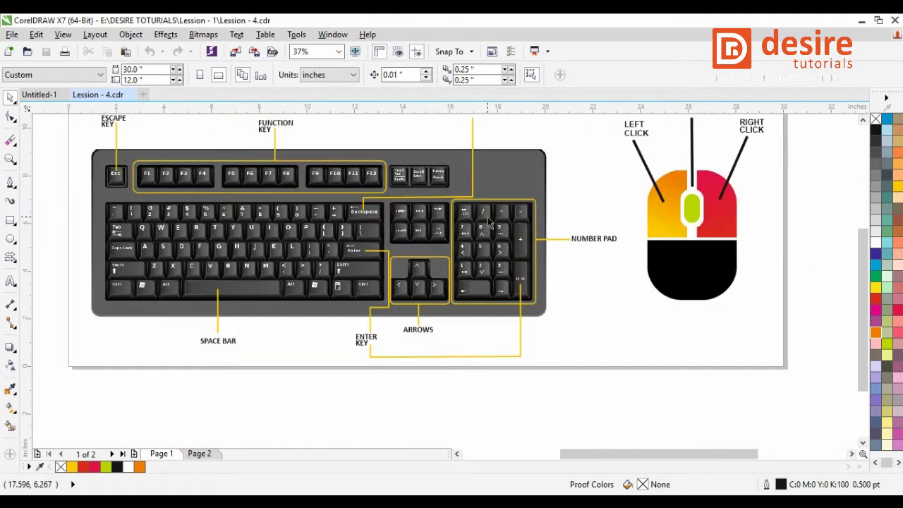
scroll(89, 222, up, 1)
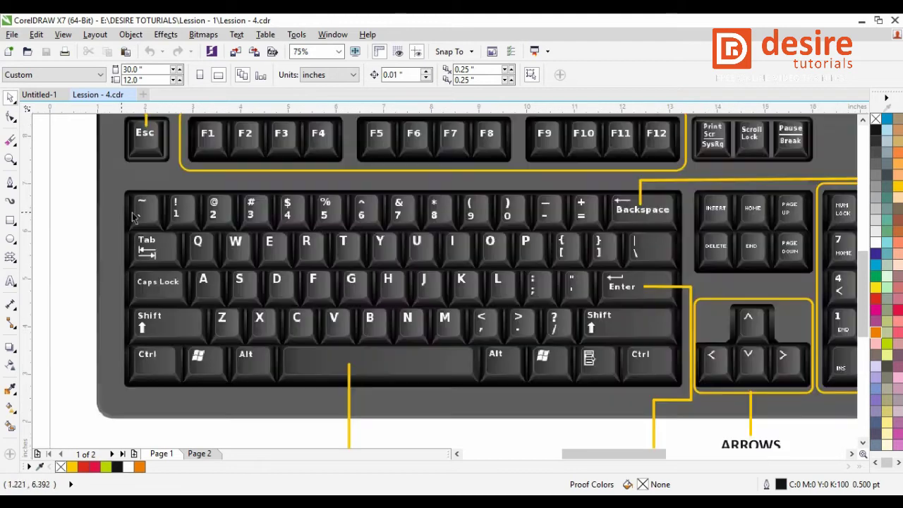
scroll(288, 242, down, 1)
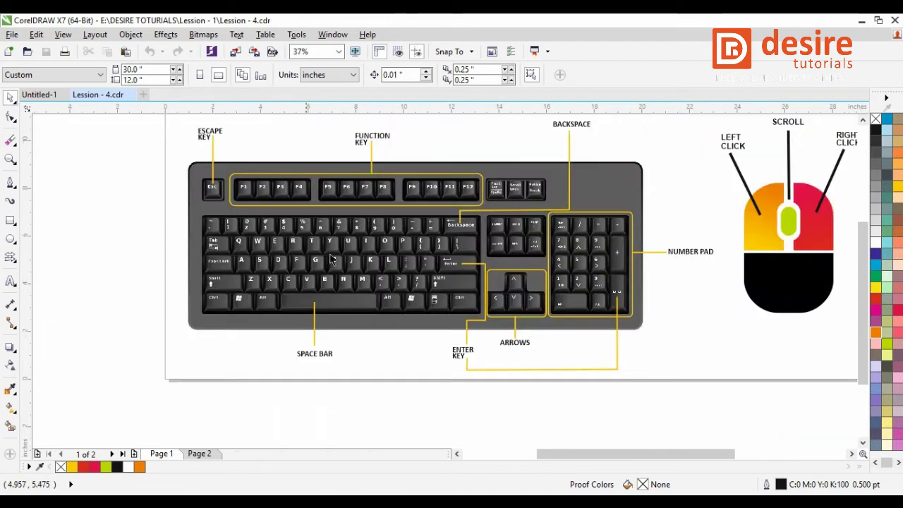
scroll(353, 277, down, 1)
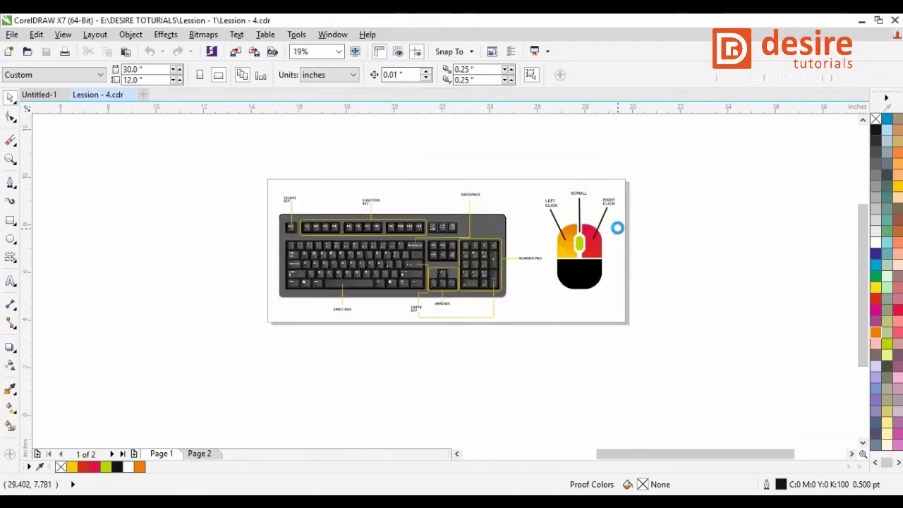
- Examine the mouse diagram with its left click, scroll and right click labels beside the keyboard on Page 1
scroll(618, 225, up, 1)
scroll(632, 180, up, 1)
scroll(557, 183, down, 1)
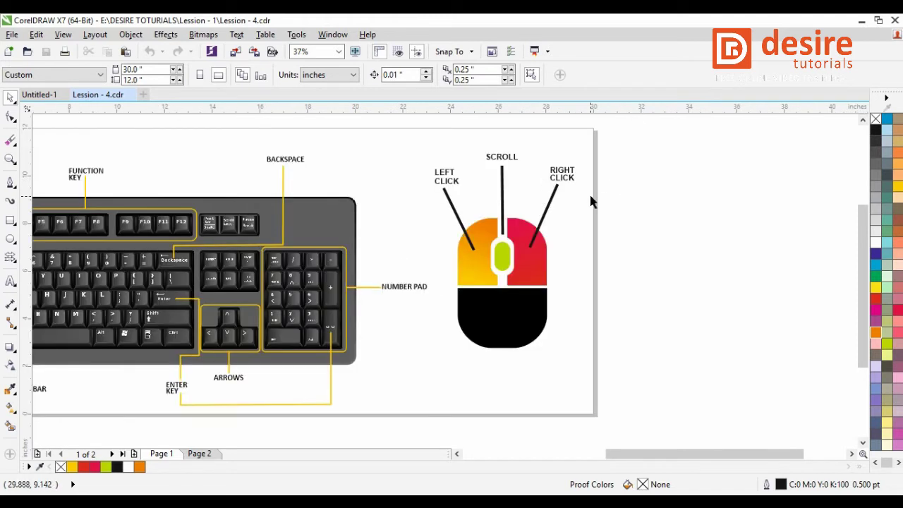
scroll(590, 197, up, 1)
scroll(546, 216, down, 1)
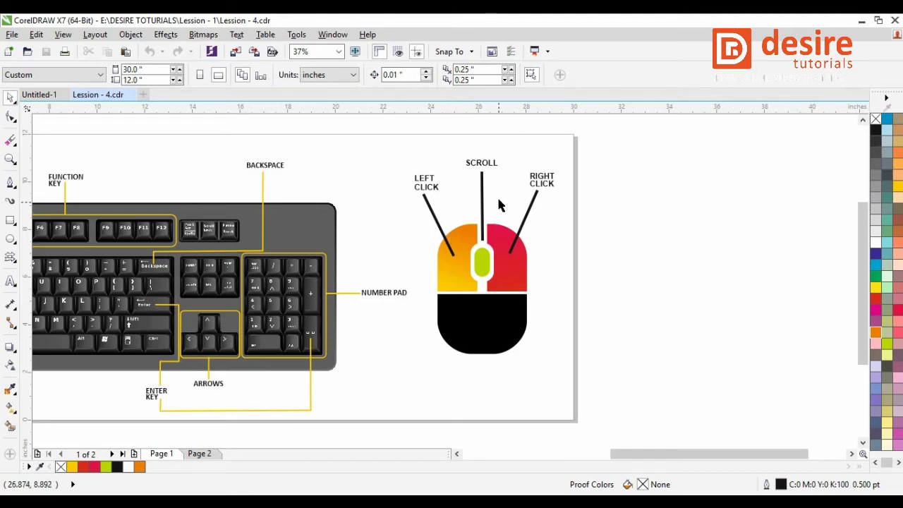
click(482, 262)
click(554, 239)
scroll(553, 239, down, 2)
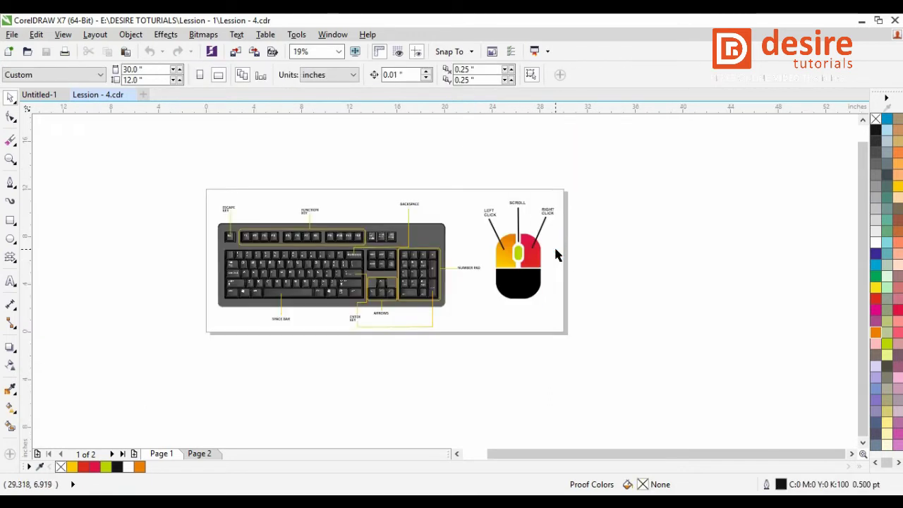
- Go to Page 2 and examine the CorelDRAW One Key Shortcuts keyboard chart up close
click(198, 454)
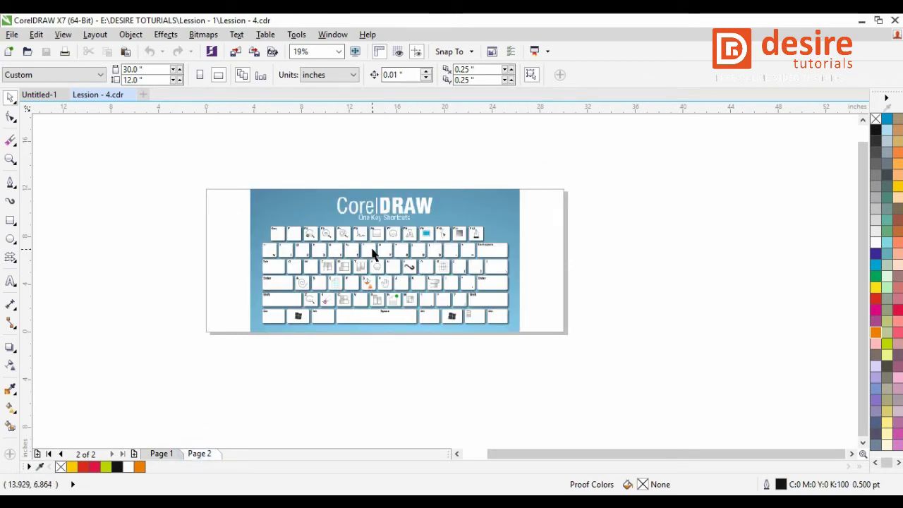
scroll(356, 232, up, 4)
scroll(366, 237, down, 2)
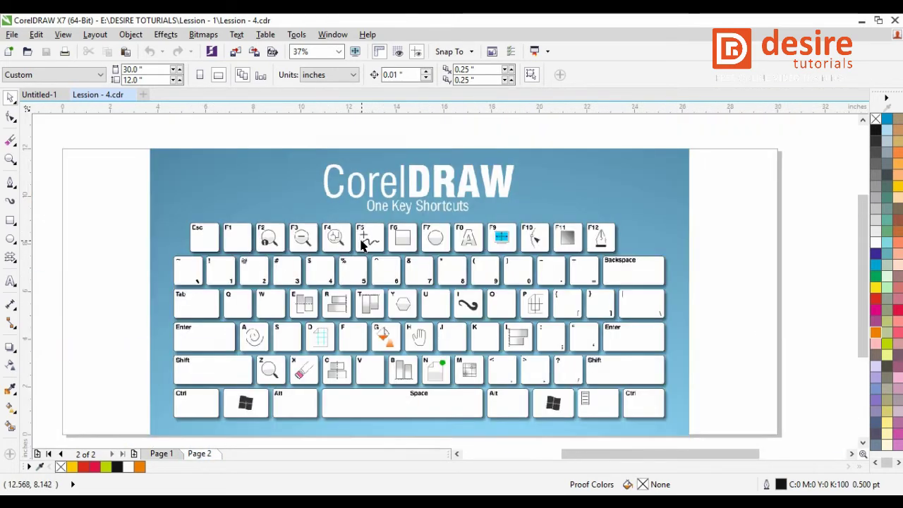
scroll(287, 239, up, 2)
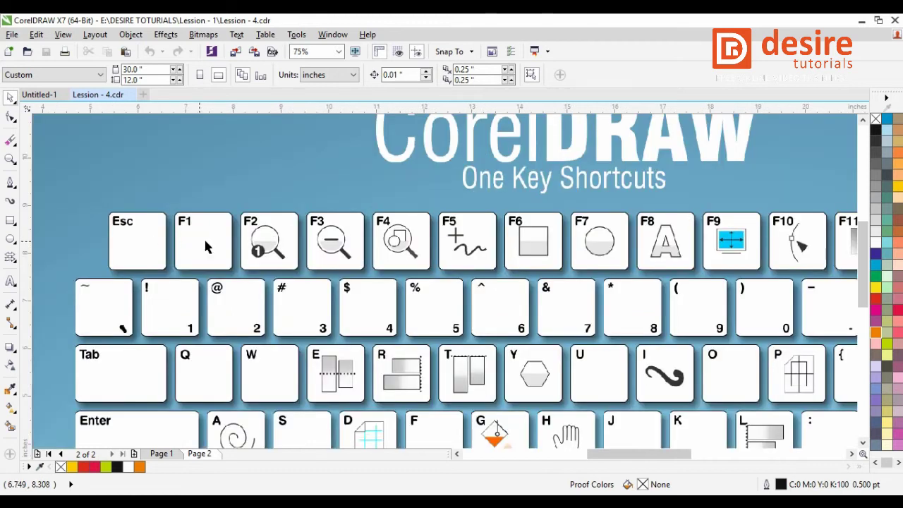
scroll(358, 208, down, 2)
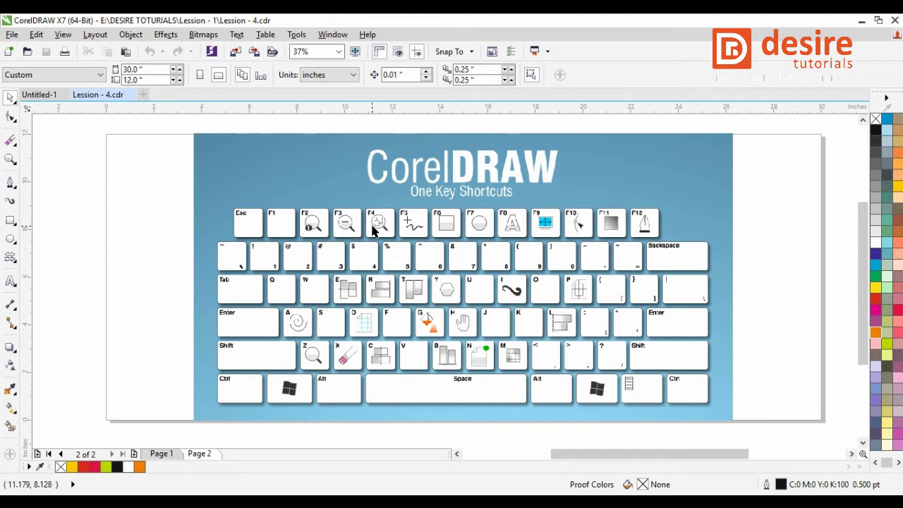
- Zoom far out and fit the whole page back in view, and turn the full-screen preview on and off
scroll(373, 231, down, 10)
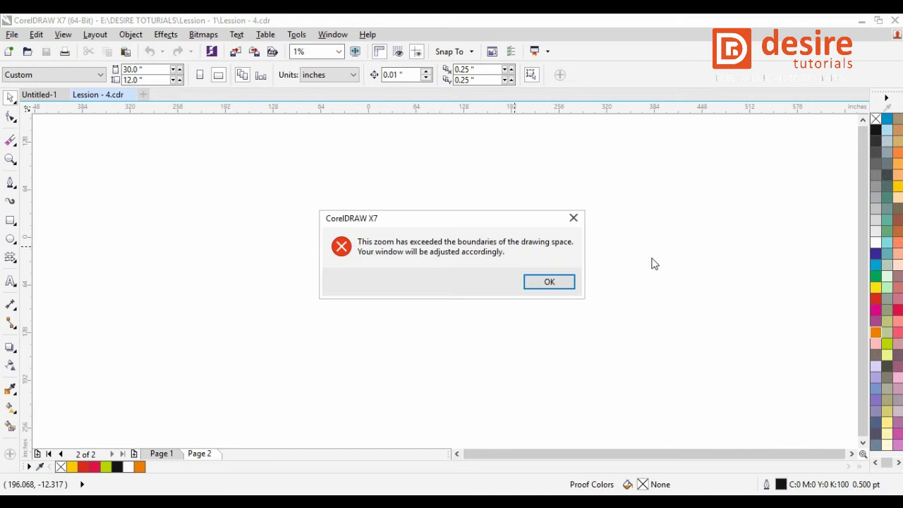
click(560, 282)
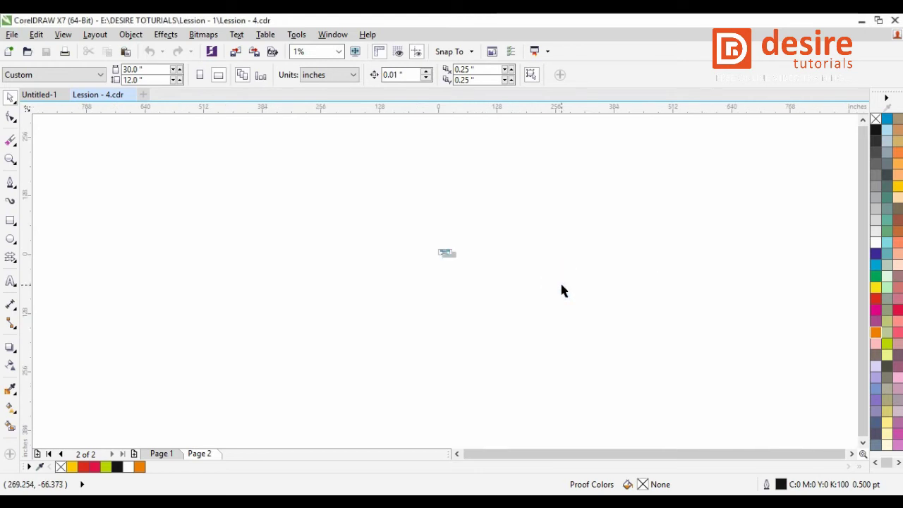
key(shift+F4)
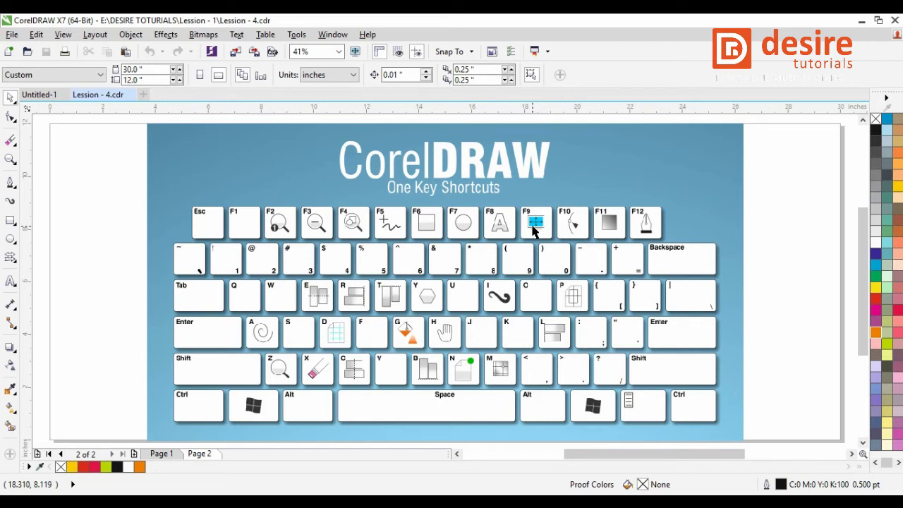
key(F9)
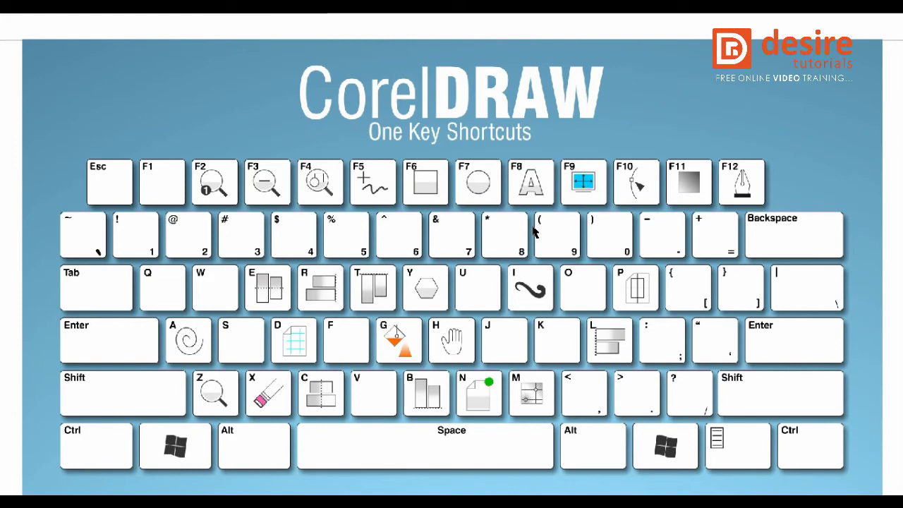
key(F9)
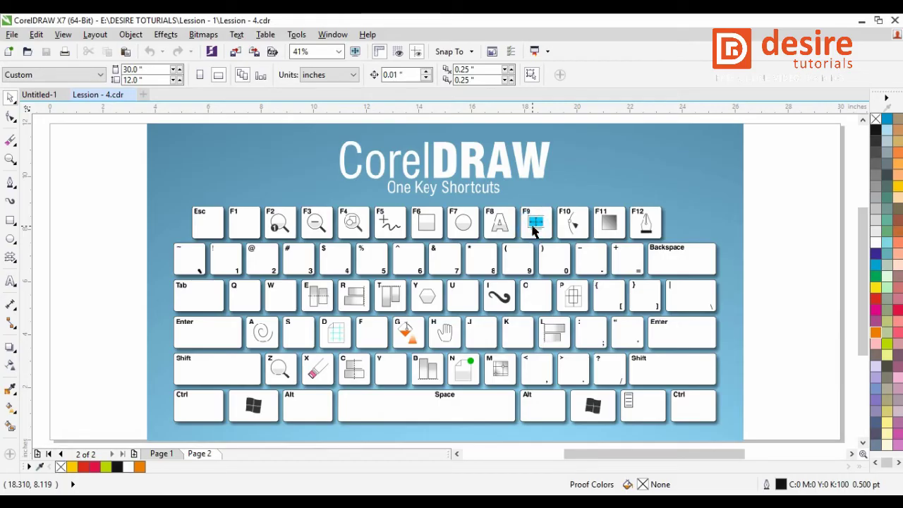
- Activate the Text, Freehand and Shape tools one after another
key(F8)
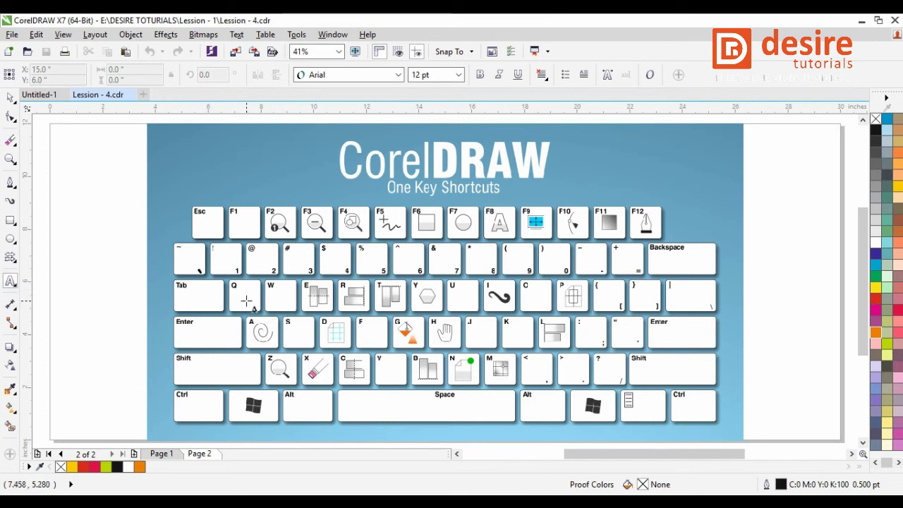
key(F5)
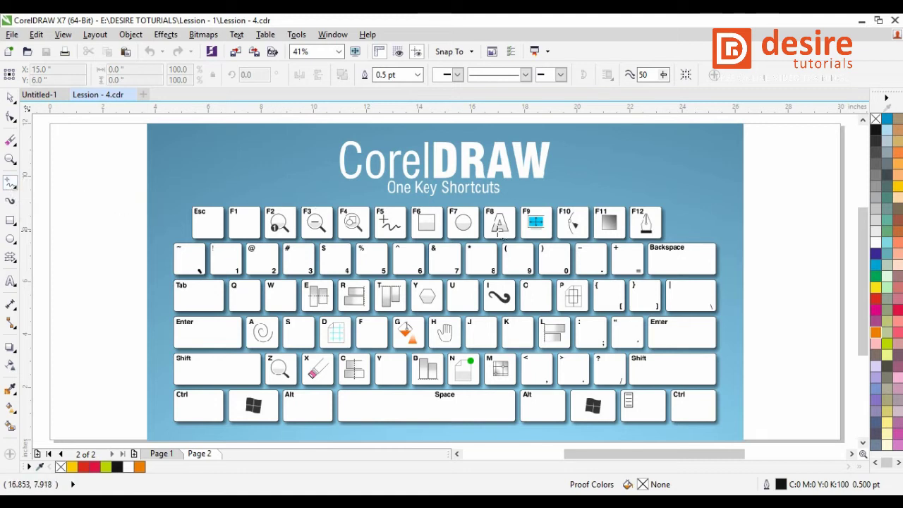
click(11, 115)
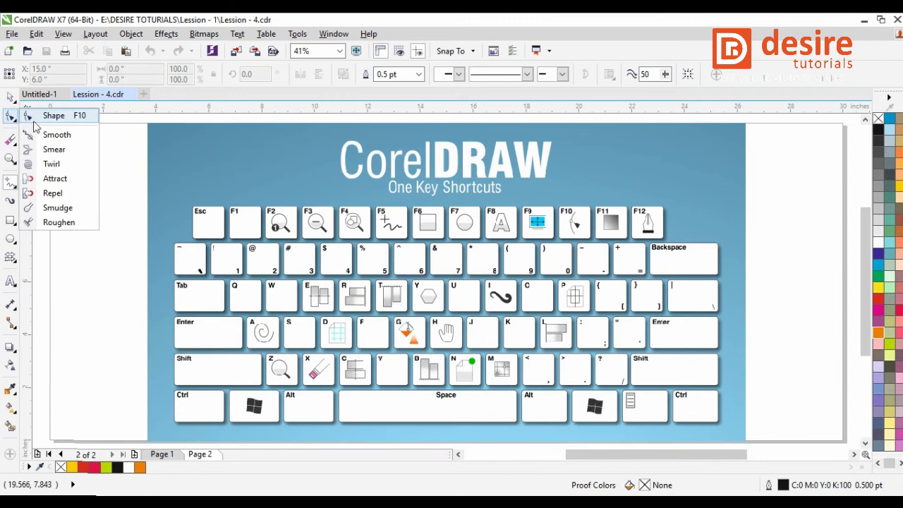
click(83, 117)
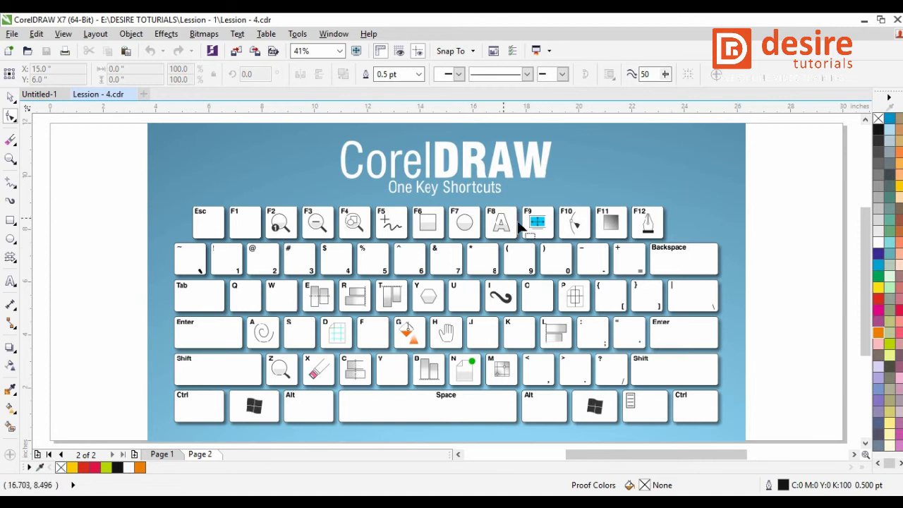
- Close the Lession - 4.cdr drawing to return to Untitled-1, and activate the Pick tool
scroll(366, 275, down, 2)
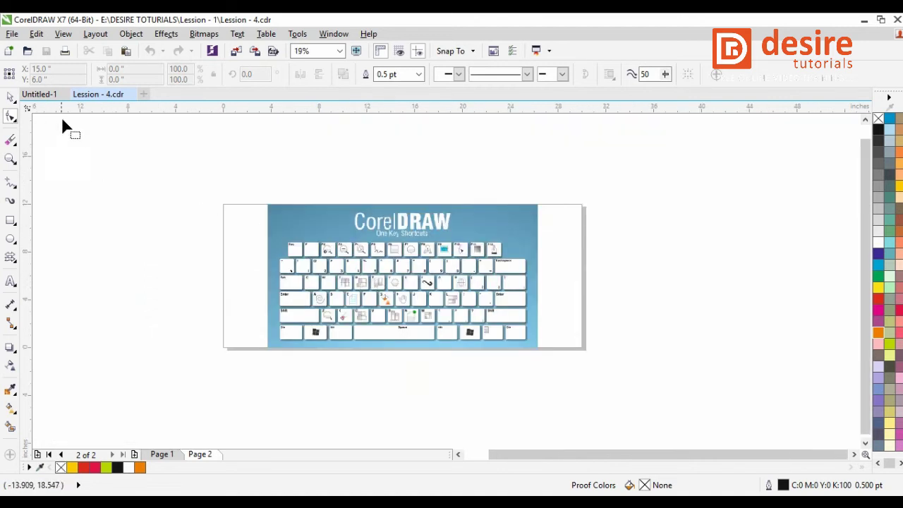
click(132, 94)
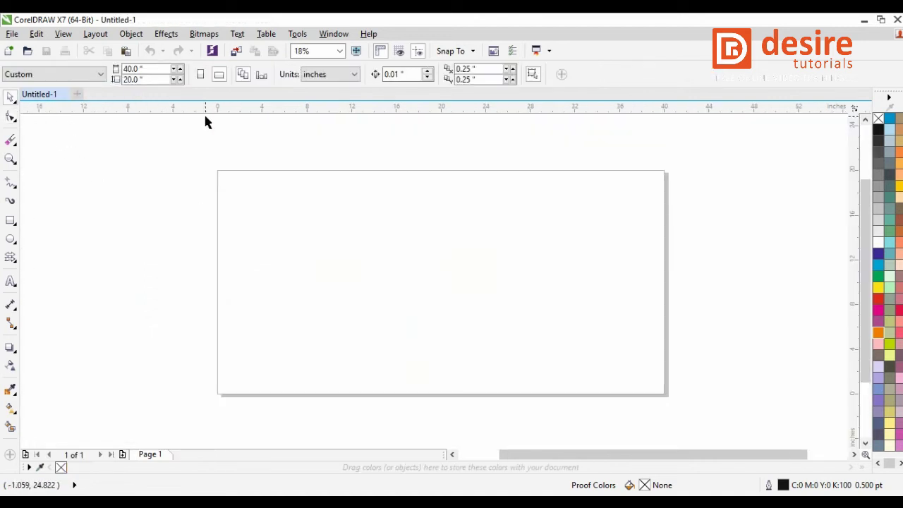
click(13, 100)
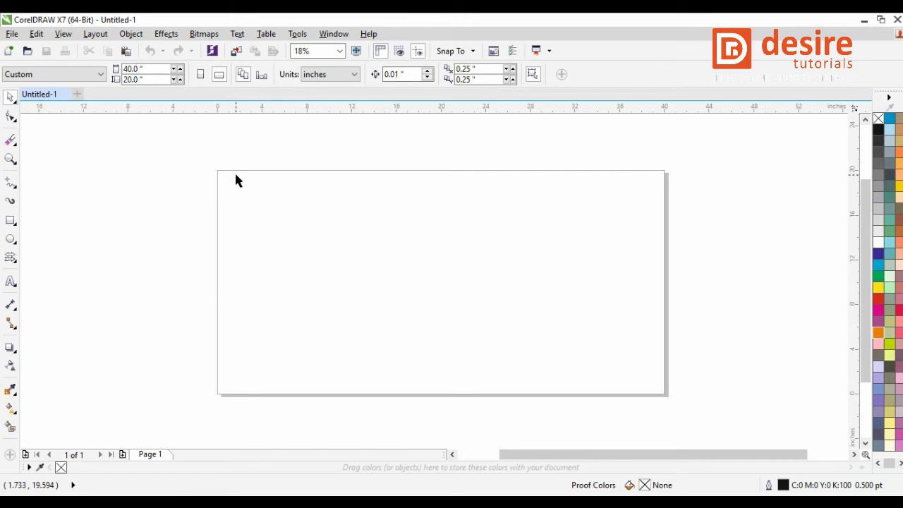
- Zoom the blank Untitled-1 page in and out to check how the view responds
scroll(235, 181, up, 2)
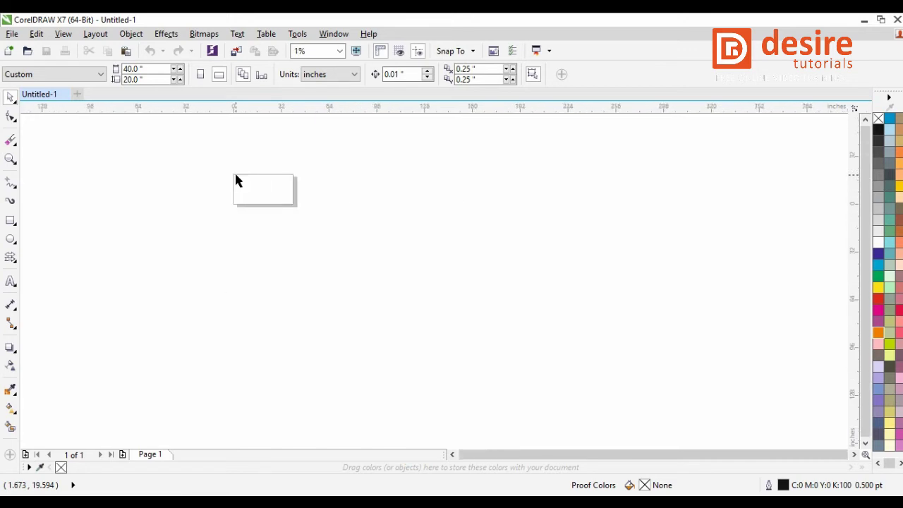
scroll(235, 180, down, 4)
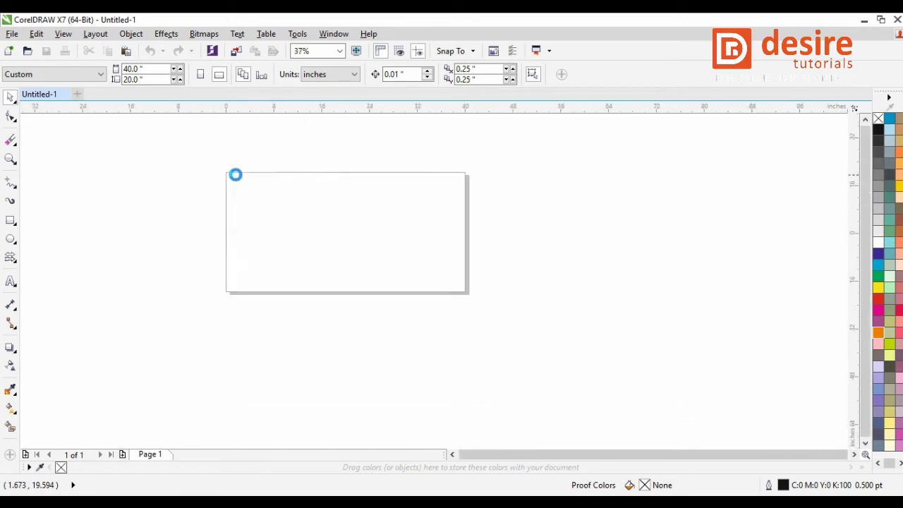
scroll(252, 196, up, 2)
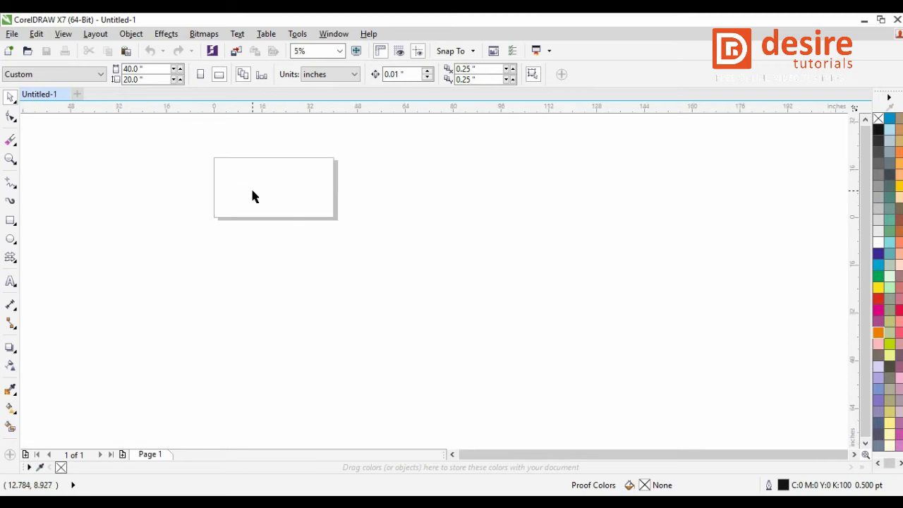
- Activate the Zoom tool and magnify the blank page by framing it twice, up to 21%
click(11, 160)
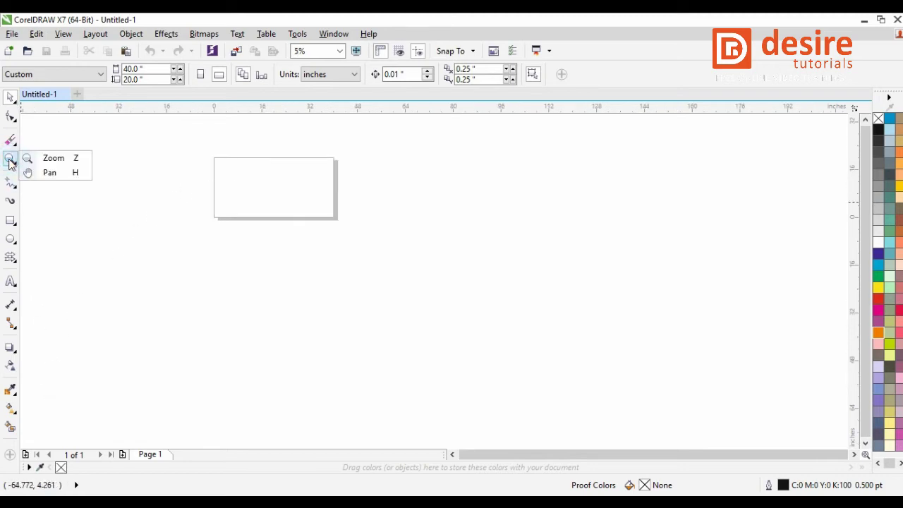
click(50, 159)
drag(165, 143, 478, 272)
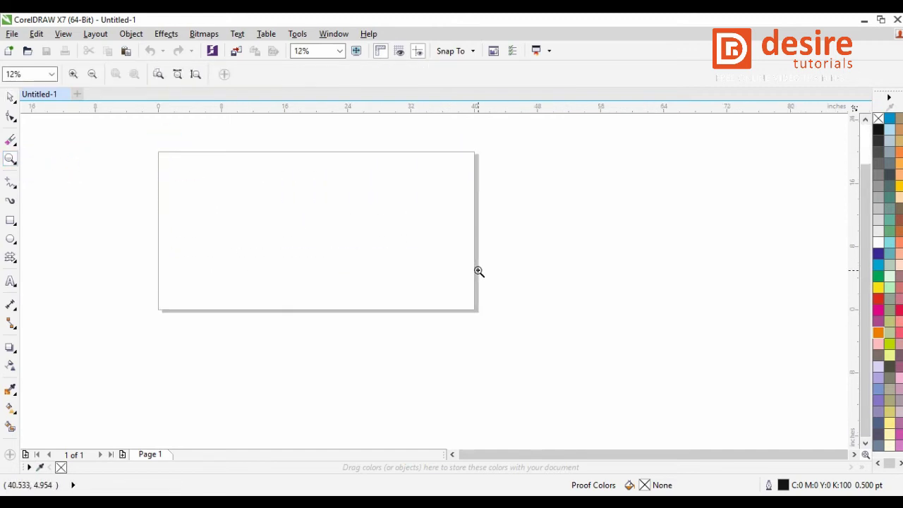
drag(115, 139, 511, 334)
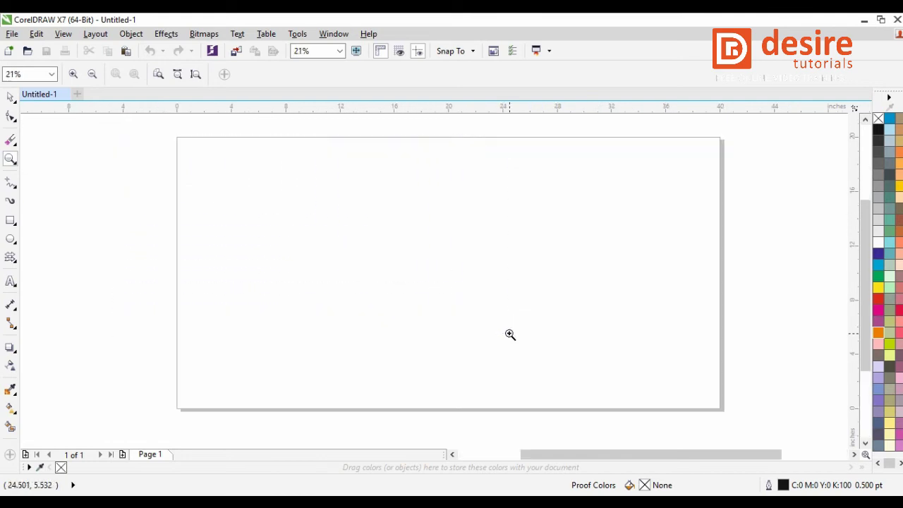
- Magnify successively smaller framed areas of the blank page with the Zoom tool, zooming back out between attempts
drag(154, 140, 364, 246)
drag(277, 177, 435, 276)
drag(244, 161, 525, 324)
right_click(254, 190)
right_click(249, 196)
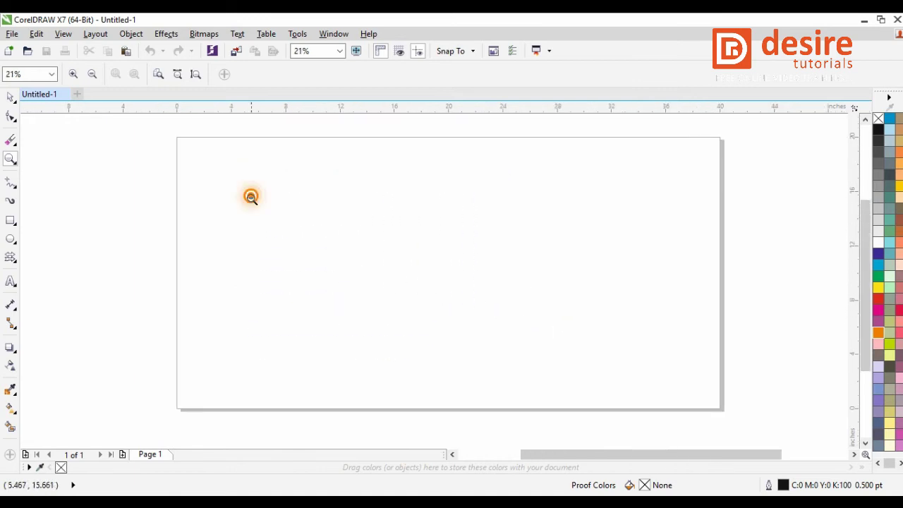
drag(151, 151, 374, 257)
drag(139, 150, 668, 384)
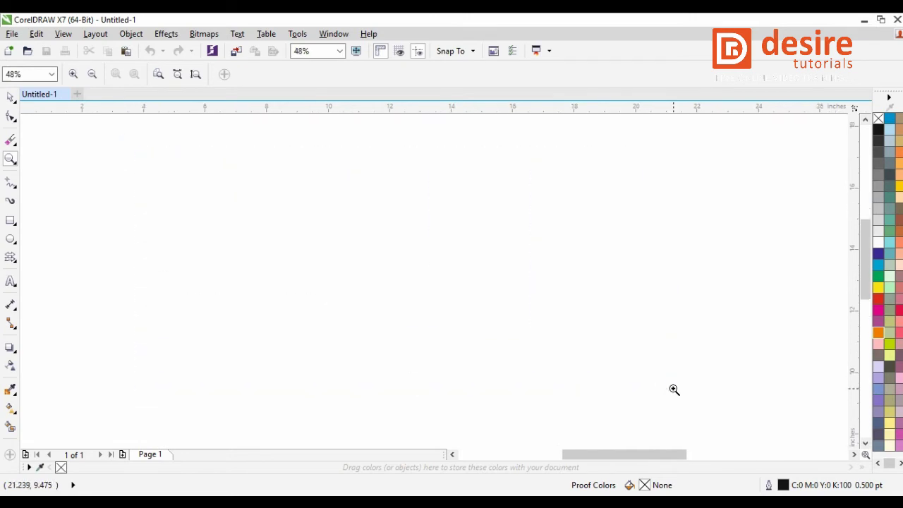
drag(373, 219, 452, 274)
right_click(288, 203)
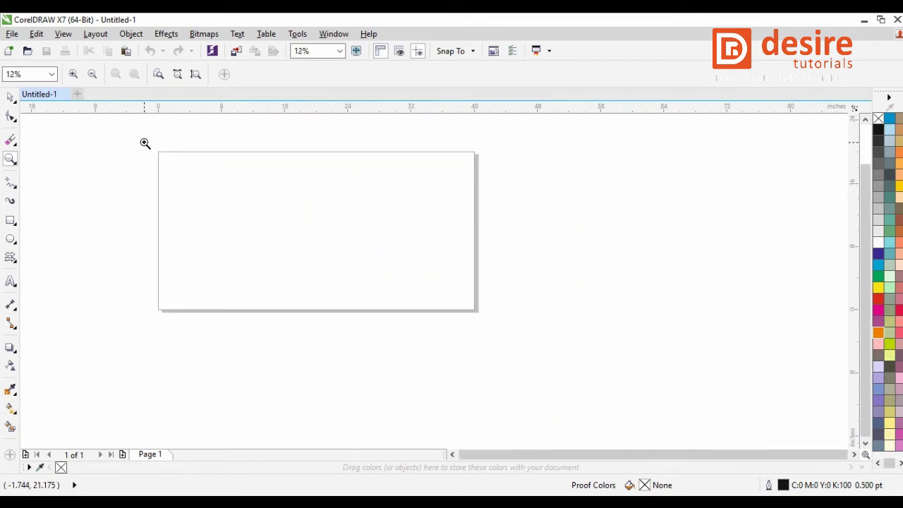
- Zoom the view out two levels and in three levels using the Zoom tool's stepwise Zoom out and Zoom in commands
click(92, 73)
click(92, 74)
click(73, 73)
click(74, 73)
click(73, 74)
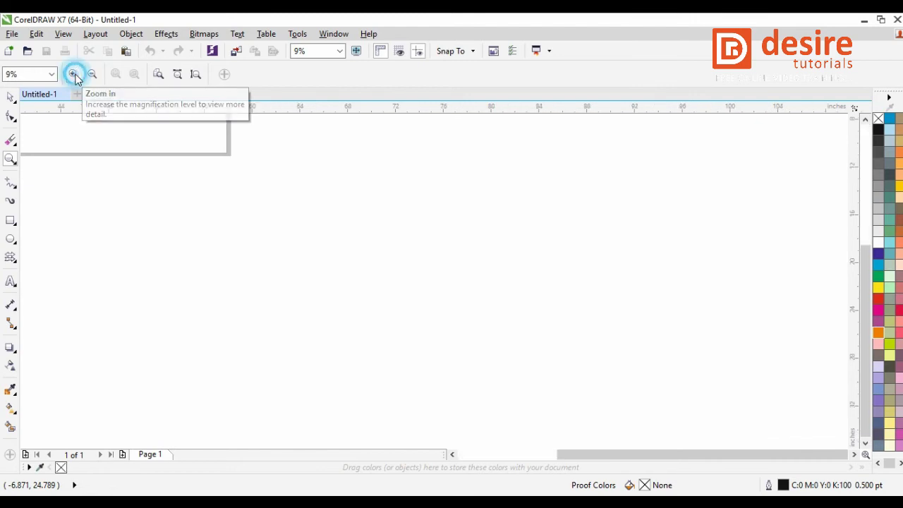
- Step the view out to 5%, in to 19% and back out to 5% with the Zoom tool's level commands
click(92, 73)
click(92, 74)
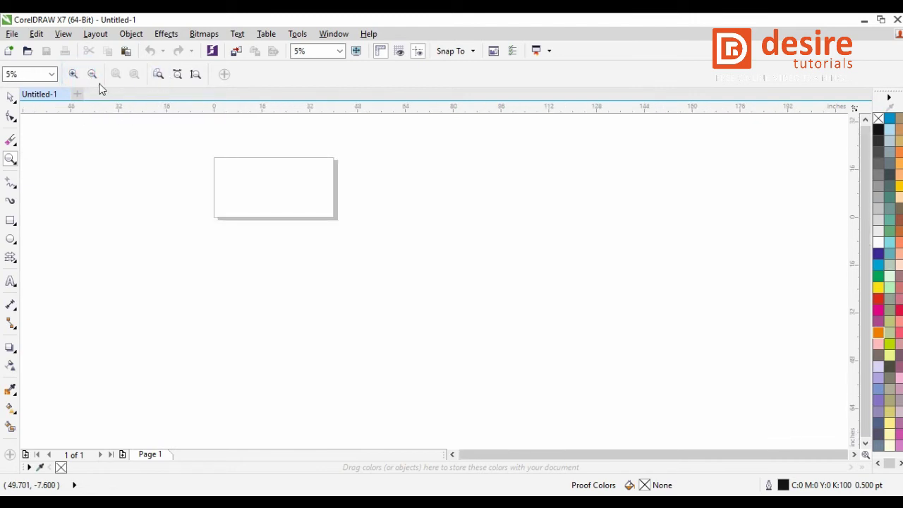
click(73, 74)
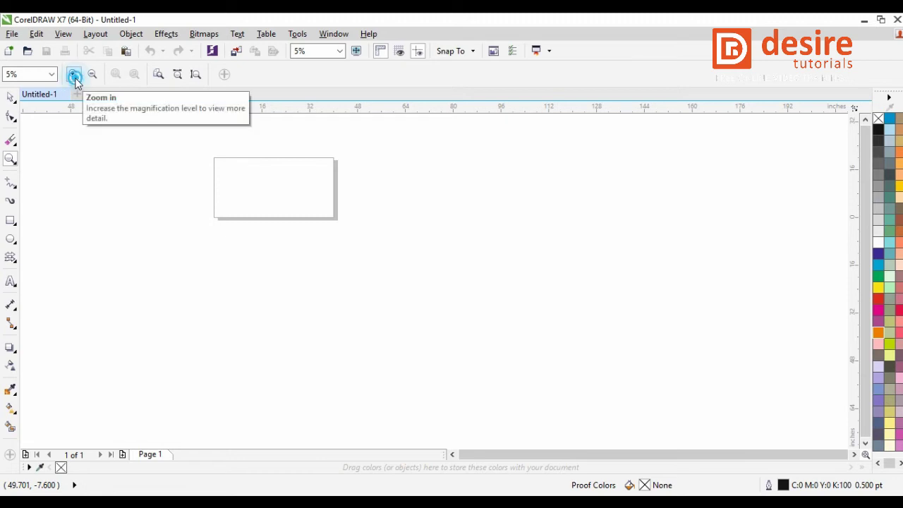
click(74, 74)
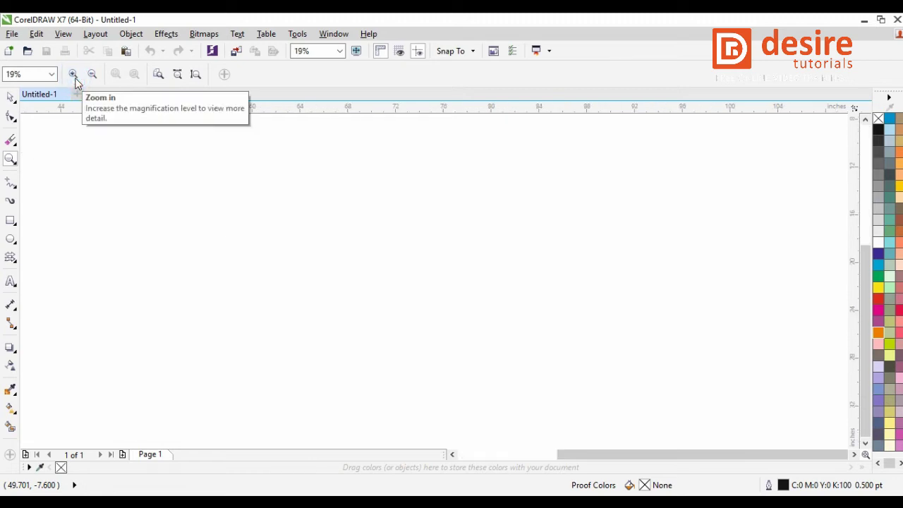
click(92, 75)
click(93, 75)
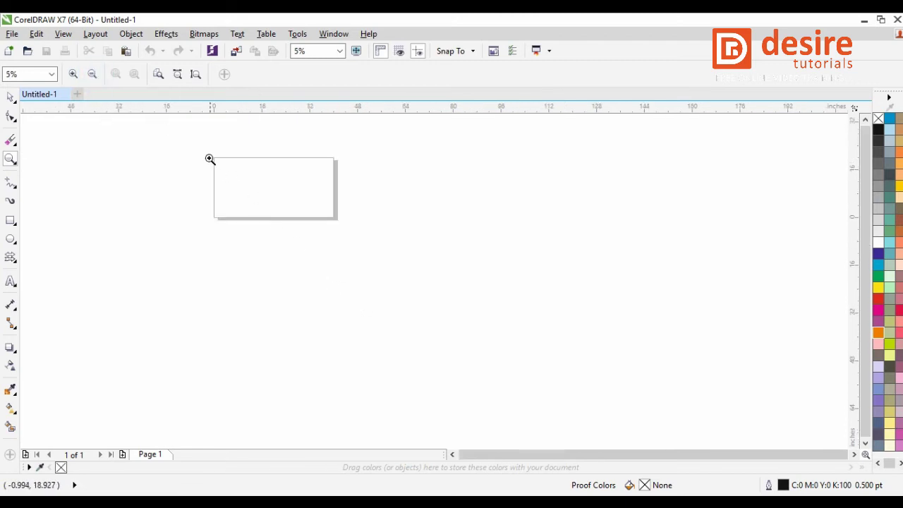
- Frame the page and its upper-left corner with the Zoom tool to magnify up to 51%, and zoom back out two levels
drag(205, 154, 345, 240)
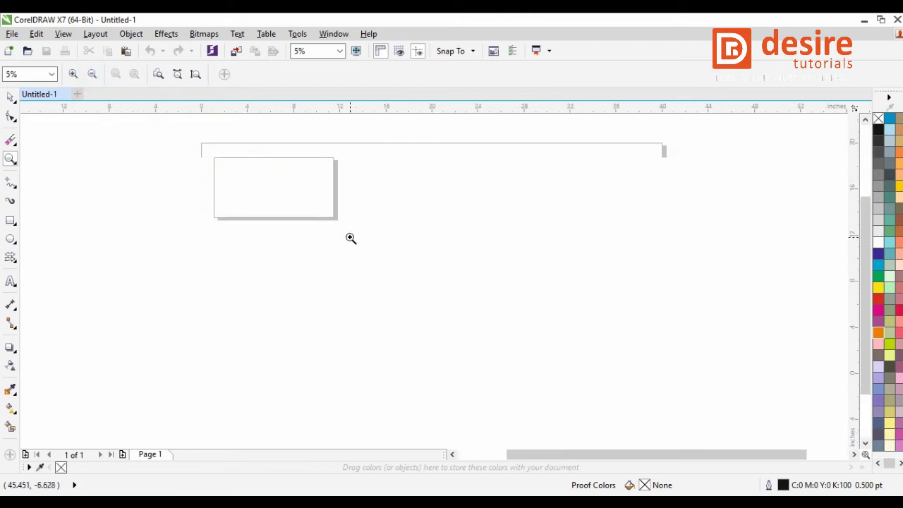
drag(176, 139, 703, 394)
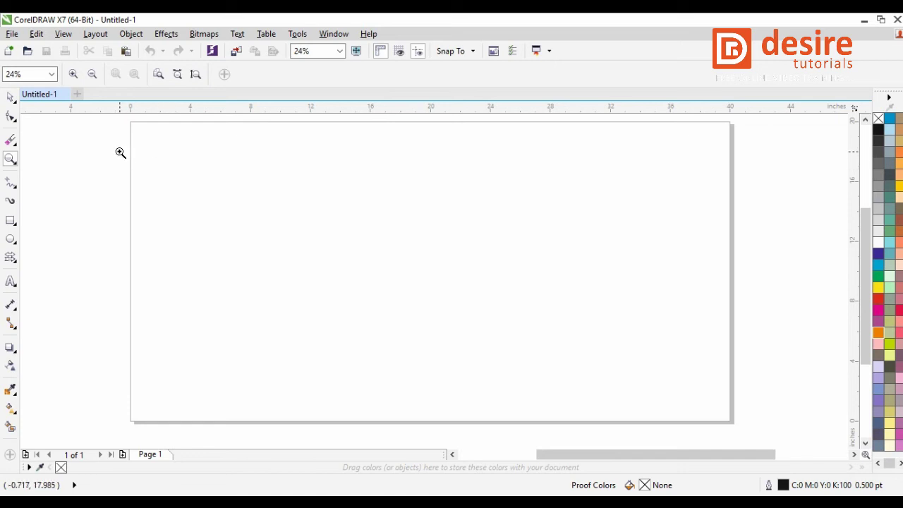
drag(127, 120, 299, 275)
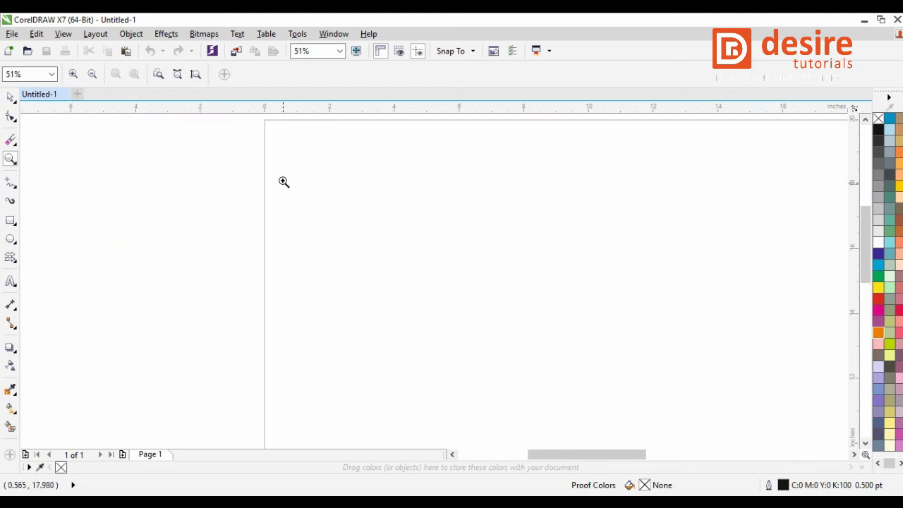
click(87, 75)
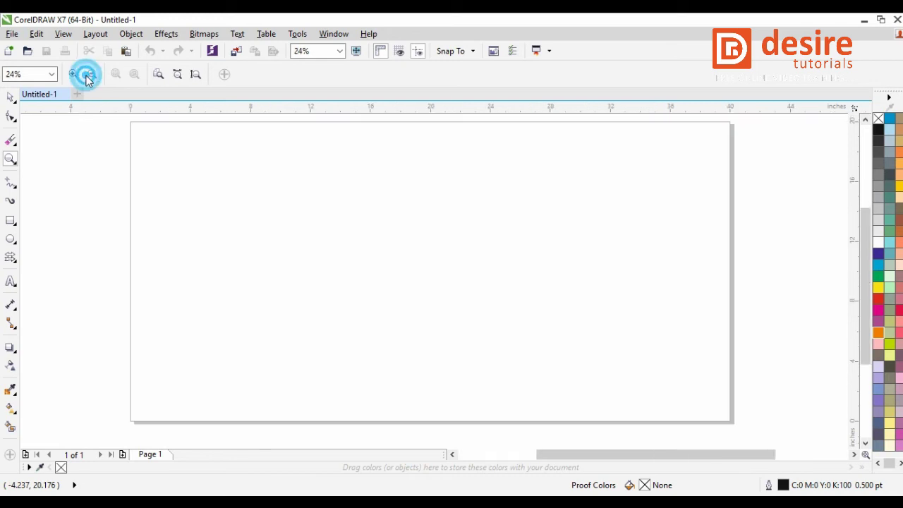
click(88, 77)
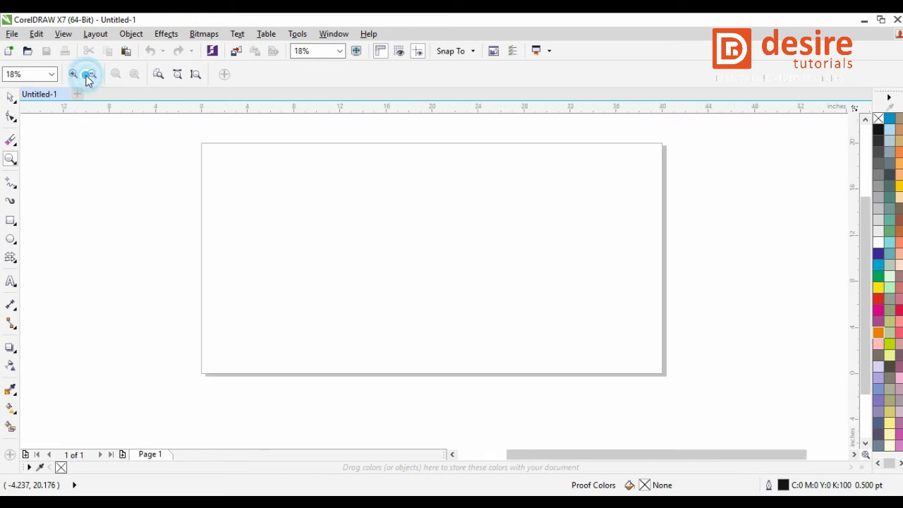
- Fit the view to the whole page, to the page width and to the page height in turn
click(160, 78)
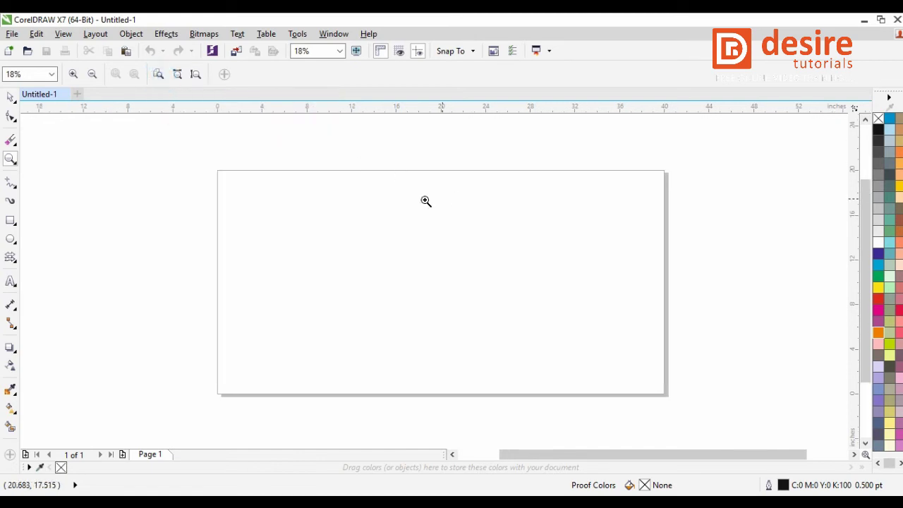
click(177, 74)
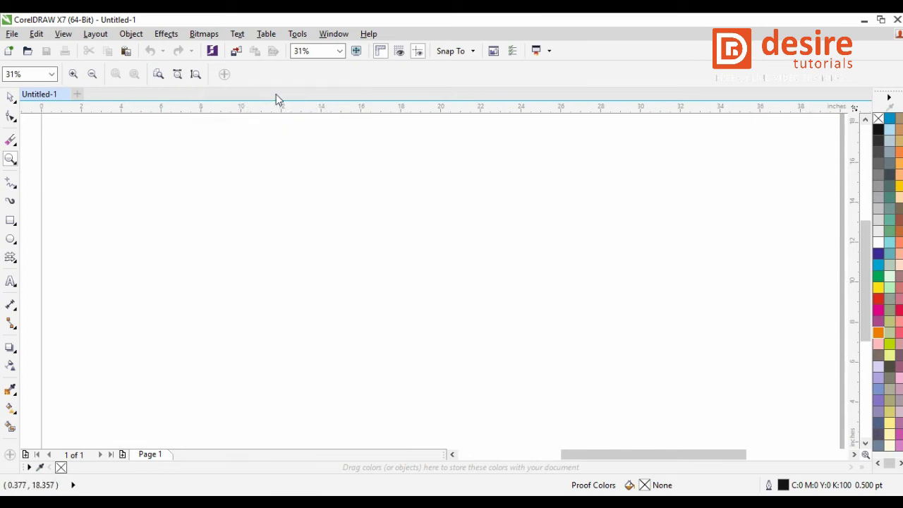
click(195, 75)
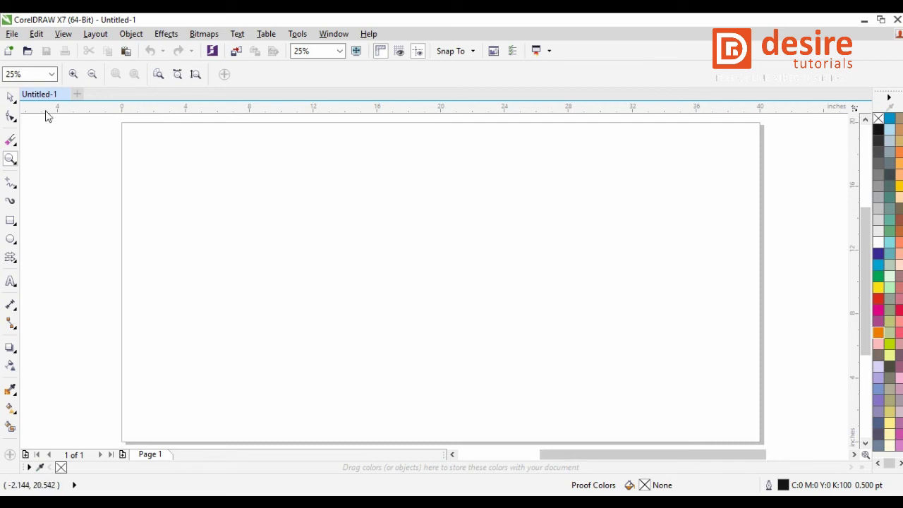
- Move the view around the blank page with the Pan tool at different zoom levels, and return to the Pick tool
click(11, 96)
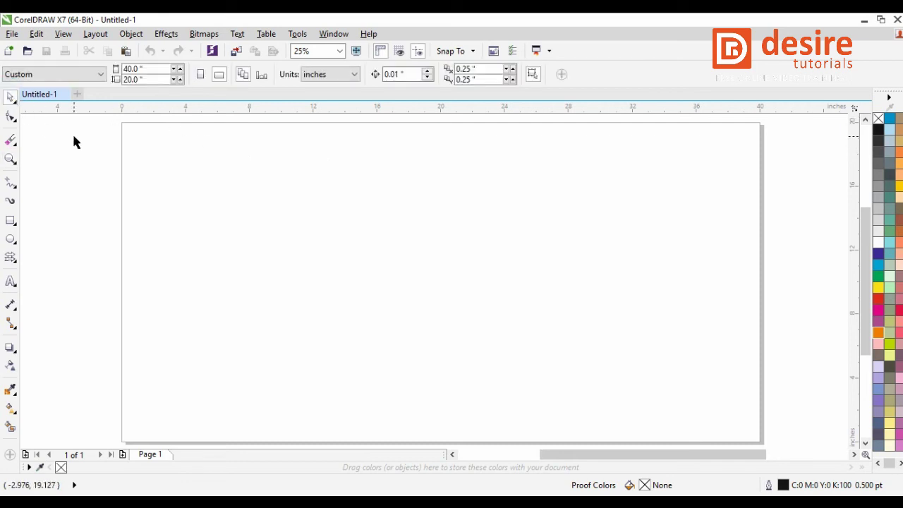
click(13, 164)
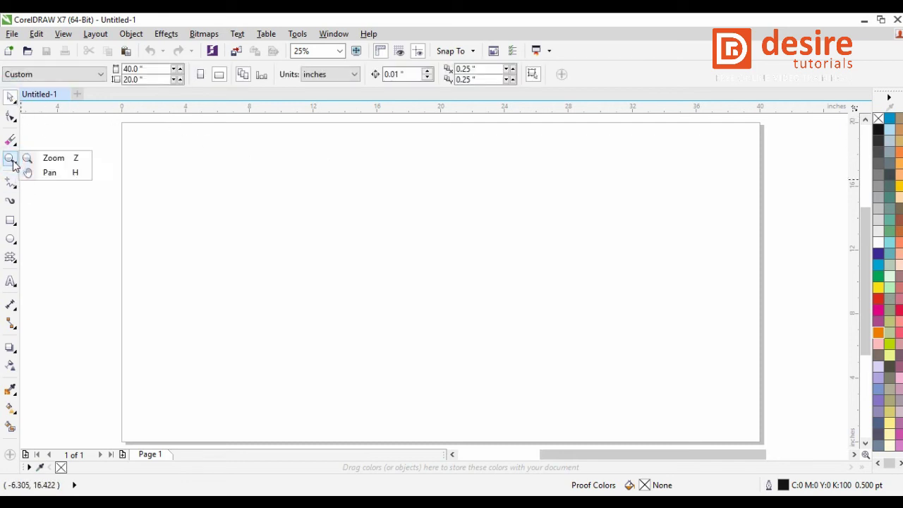
click(50, 173)
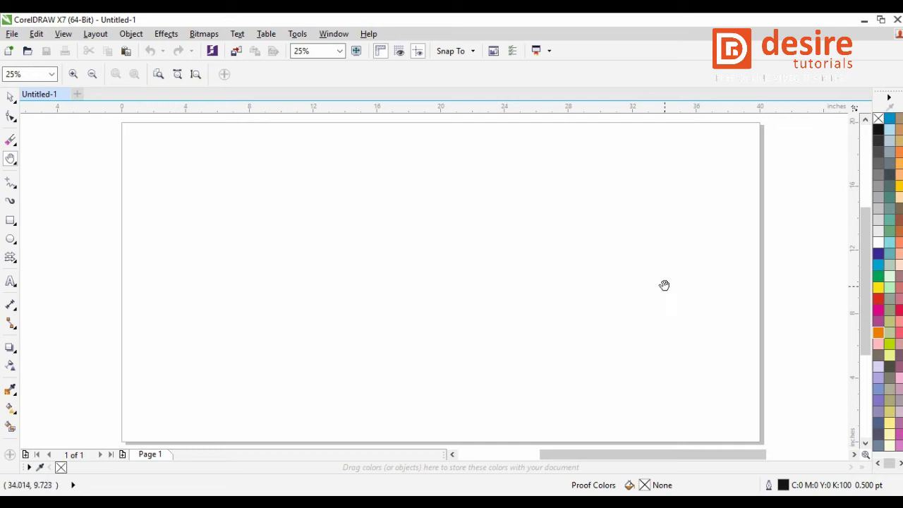
drag(316, 242, 242, 294)
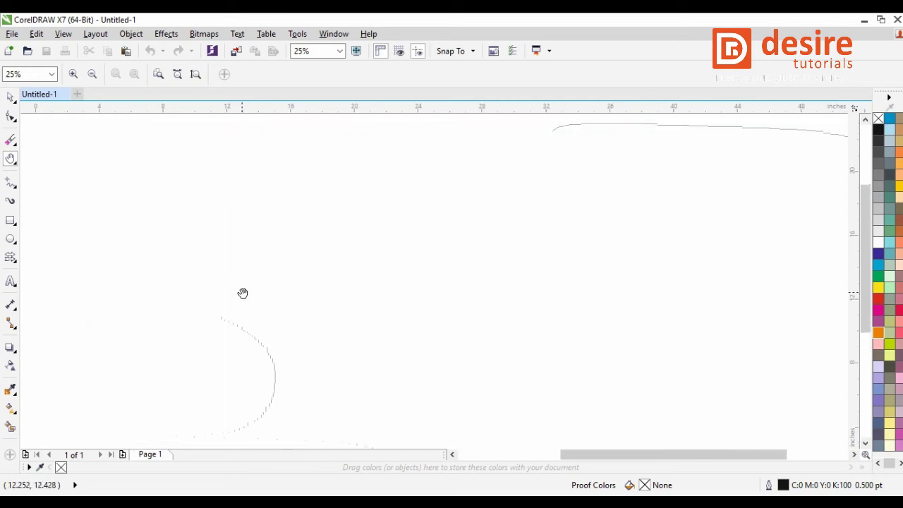
scroll(423, 234, down, 4)
drag(411, 252, 414, 186)
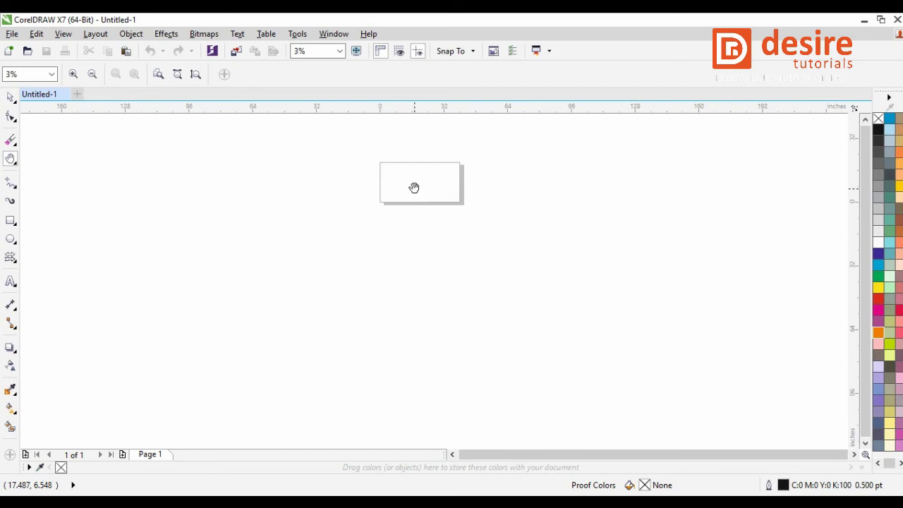
scroll(414, 185, up, 2)
key(space)
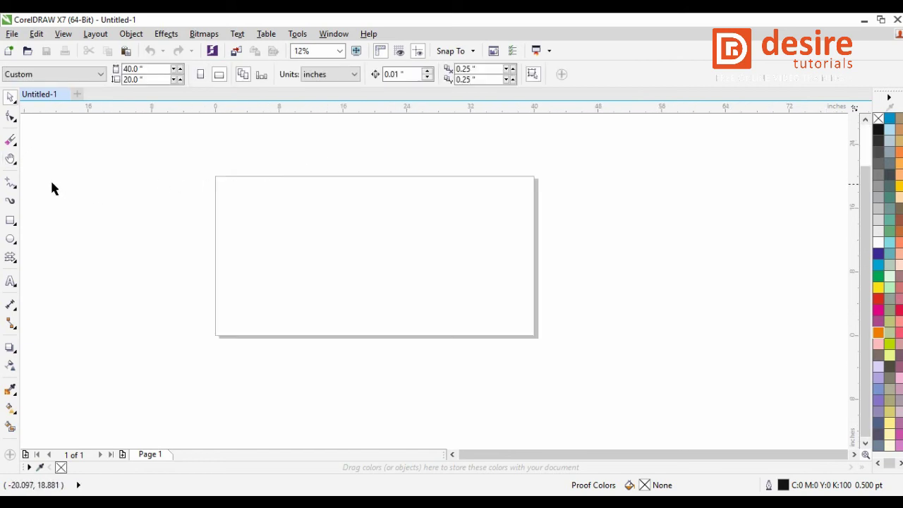
- Draw a curved, looping freehand stroke about 7 inches wide on the page with the Artistic Media tool
click(11, 202)
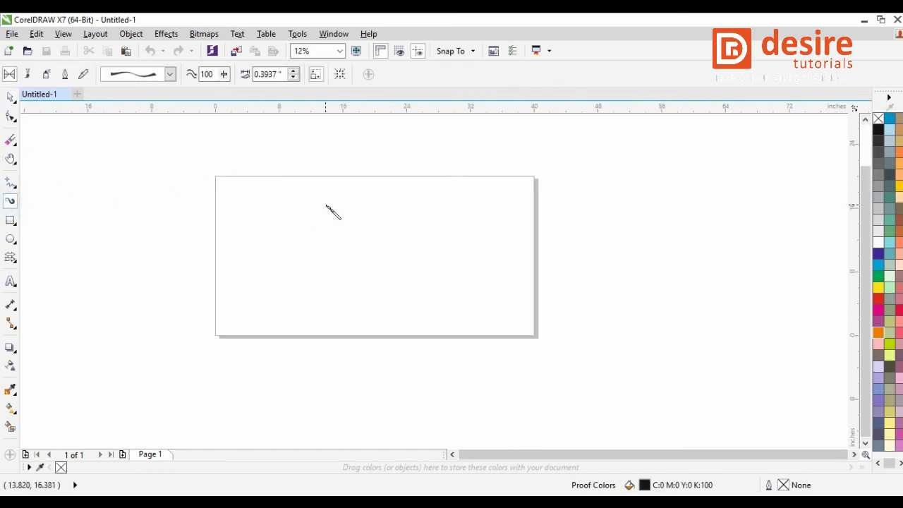
scroll(369, 222, up, 1)
scroll(372, 226, down, 2)
scroll(371, 226, up, 2)
mouse_move(354, 210)
mouse_down()
mouse_move(282, 199)
mouse_move(315, 283)
mouse_move(378, 251)
mouse_move(333, 274)
mouse_move(302, 322)
mouse_up()
- Zoom in and out on different parts of the artistic media stroke to examine how the magnification follows the pointer
scroll(322, 218, up, 2)
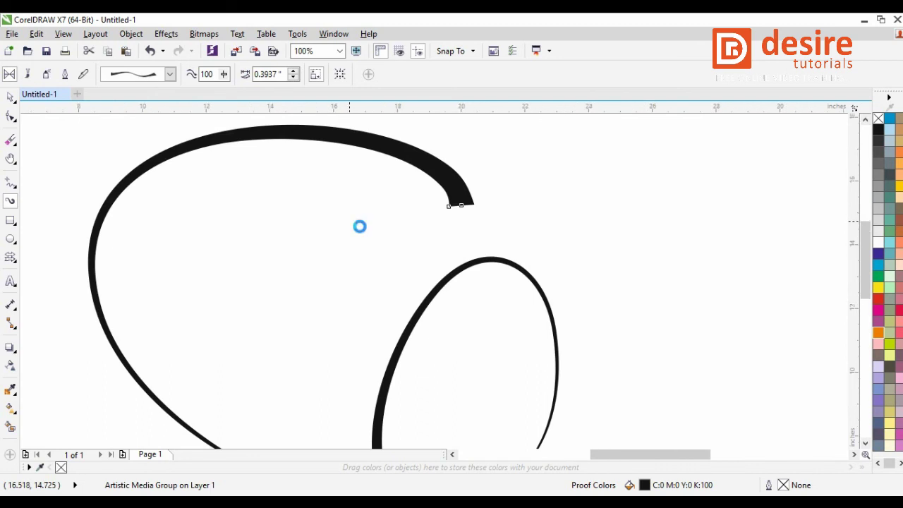
scroll(387, 232, down, 1)
scroll(367, 282, up, 1)
scroll(352, 300, down, 3)
scroll(343, 312, up, 3)
scroll(331, 304, down, 2)
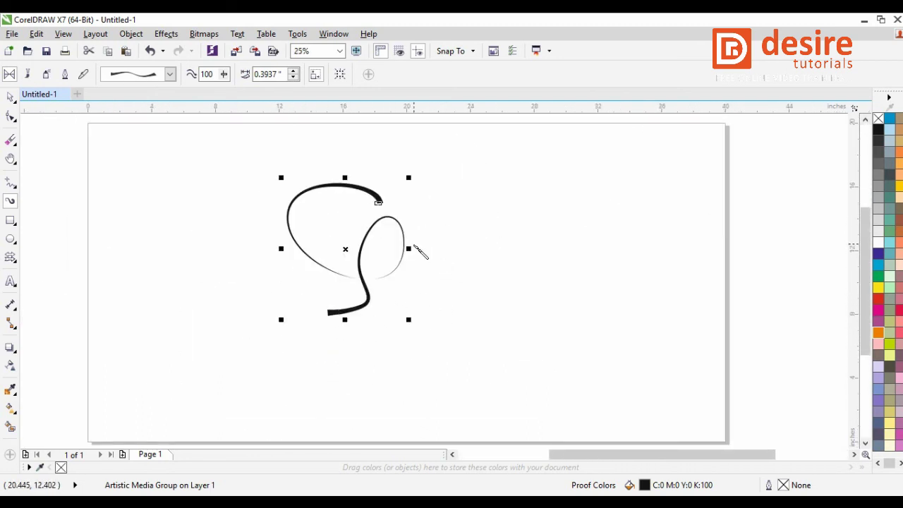
scroll(417, 247, up, 3)
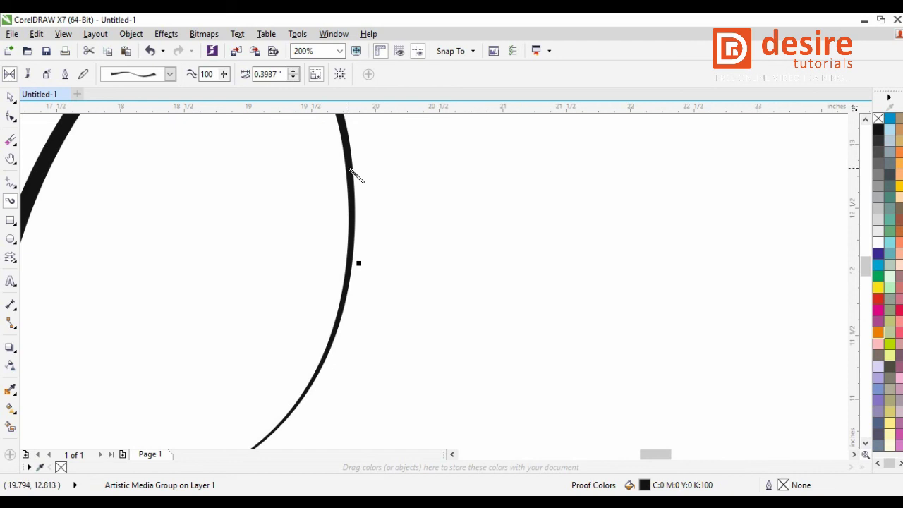
scroll(355, 173, up, 1)
scroll(349, 168, down, 4)
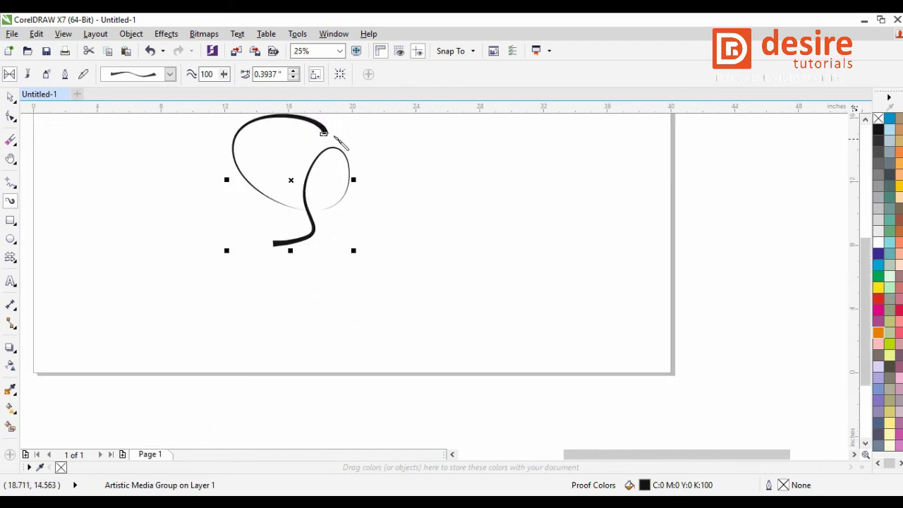
scroll(334, 137, up, 1)
scroll(334, 138, up, 5)
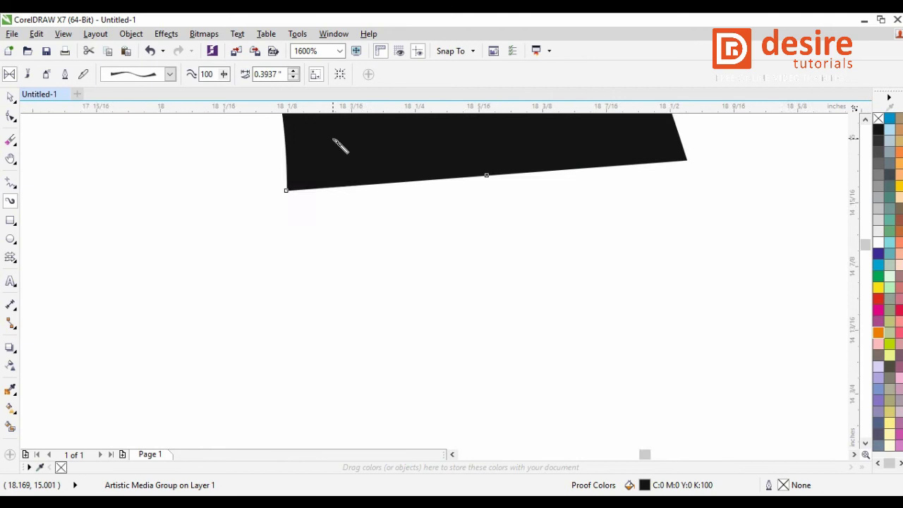
scroll(337, 143, down, 6)
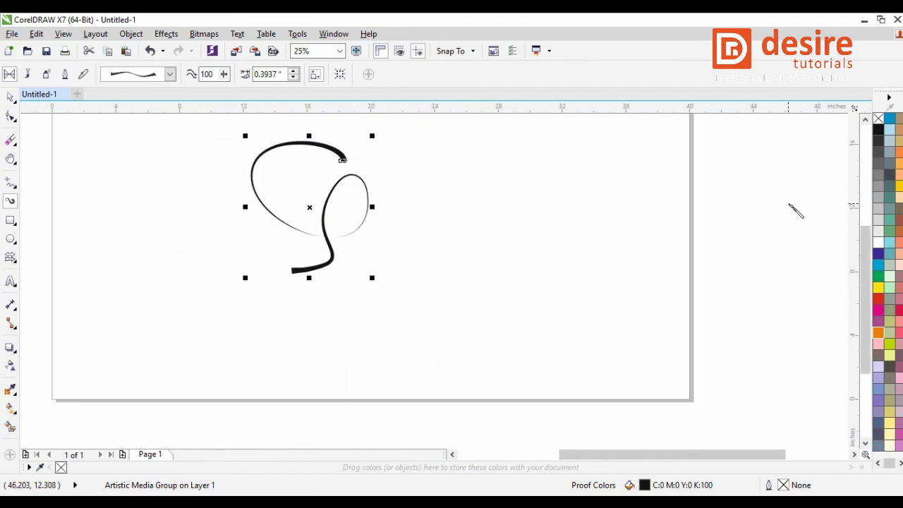
- Move the view far away from the drawing, deselect the stroke, and fit all objects in the window
scroll(792, 206, up, 5)
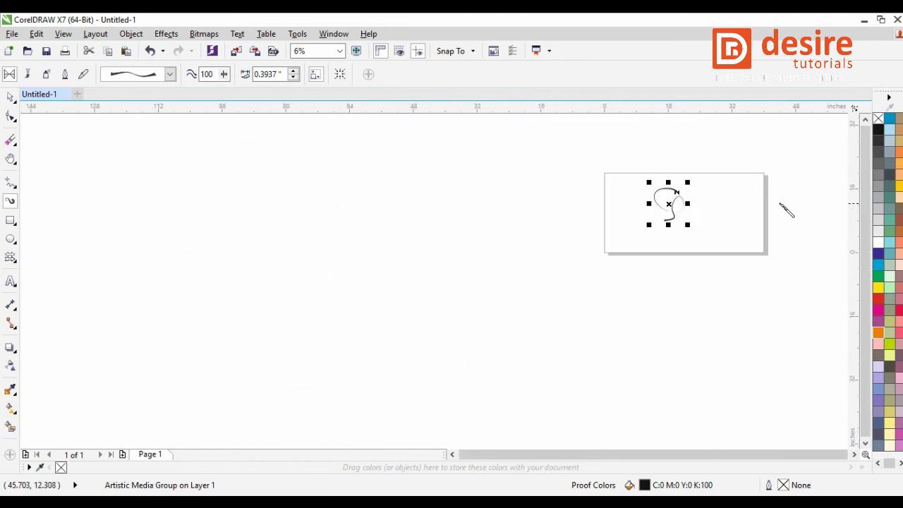
click(423, 235)
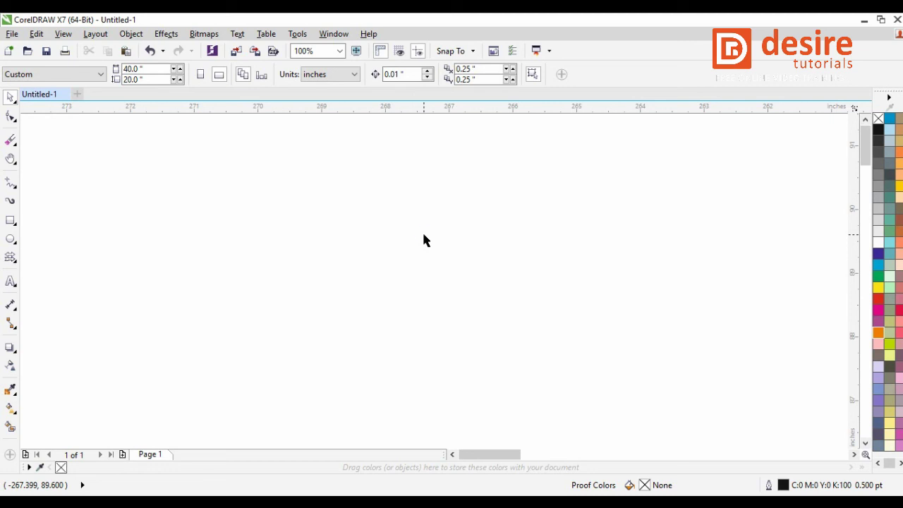
key(F4)
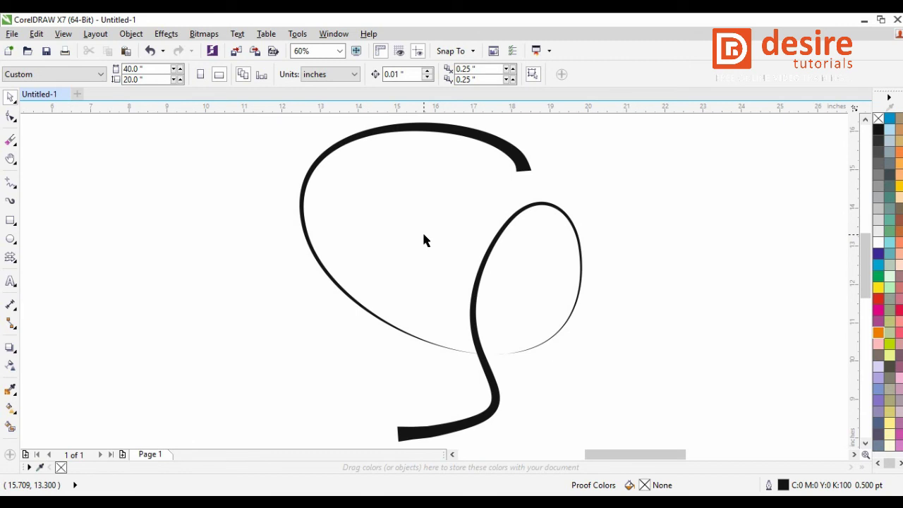
- Delete the artistic media stroke from the page
scroll(424, 240, down, 6)
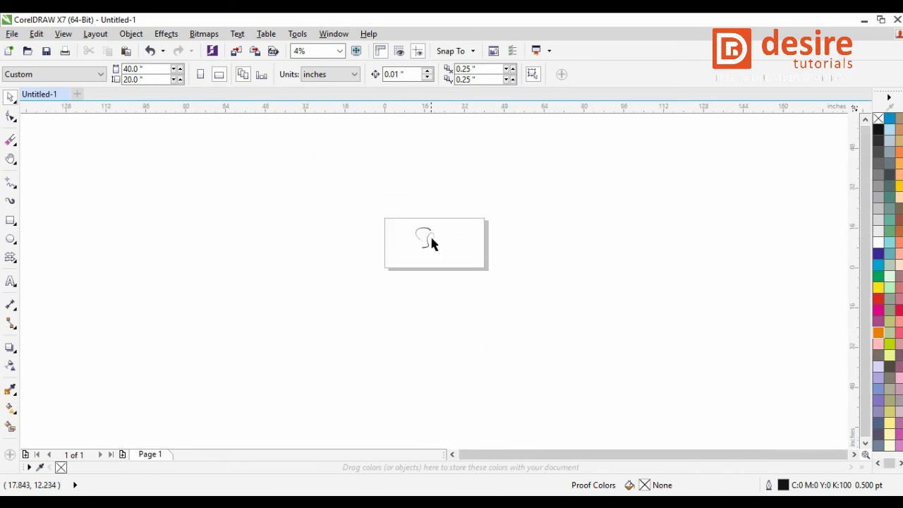
click(431, 239)
key(Delete)
scroll(576, 258, down, 2)
click(557, 283)
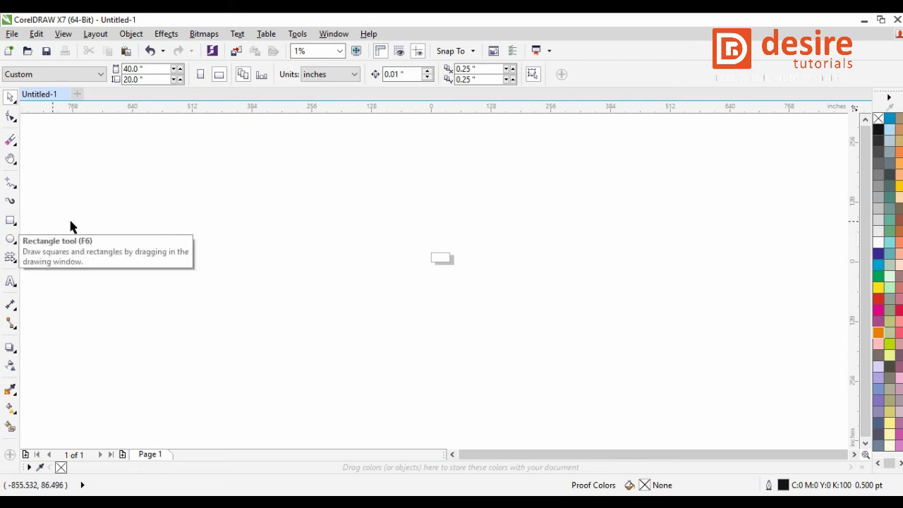
- Draw an ellipse about 22.8 by 21.4 inches over the page and deselect it
click(11, 239)
drag(431, 253, 452, 269)
click(10, 98)
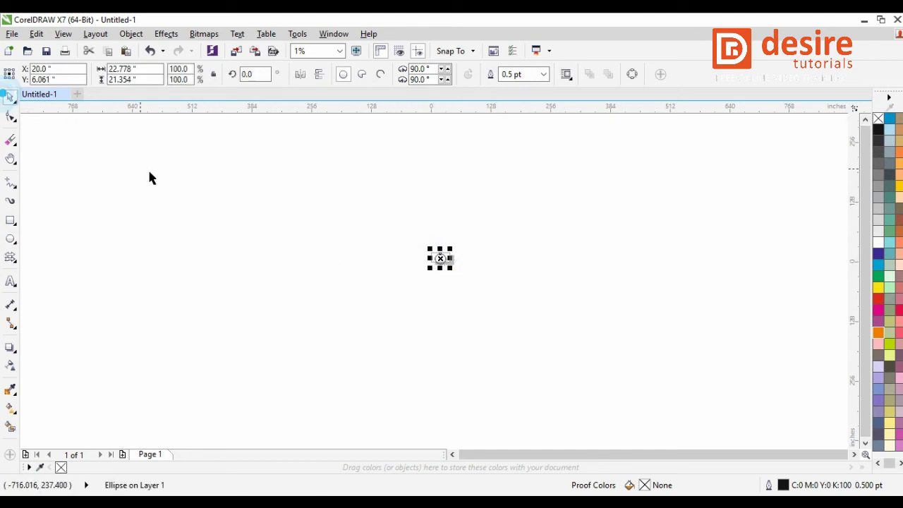
click(155, 175)
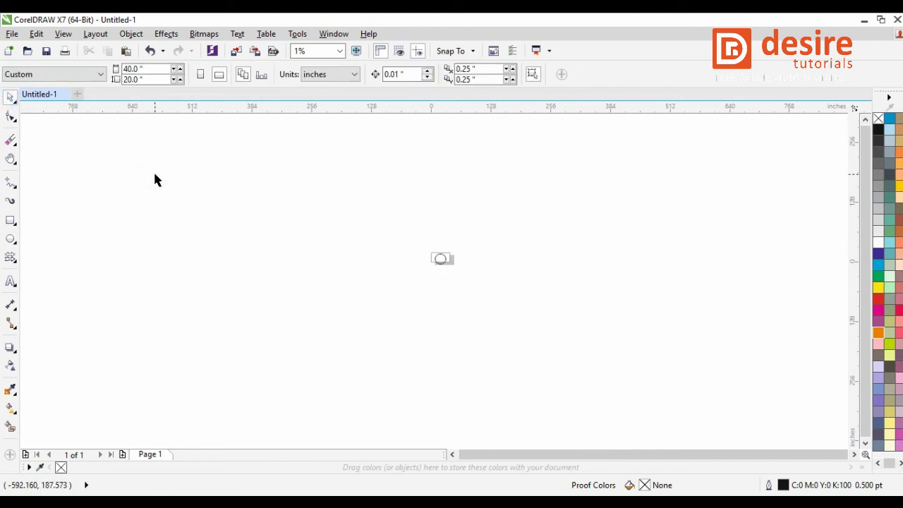
- Fit all objects in the window and delete the ellipse from the page
key(F4)
click(411, 206)
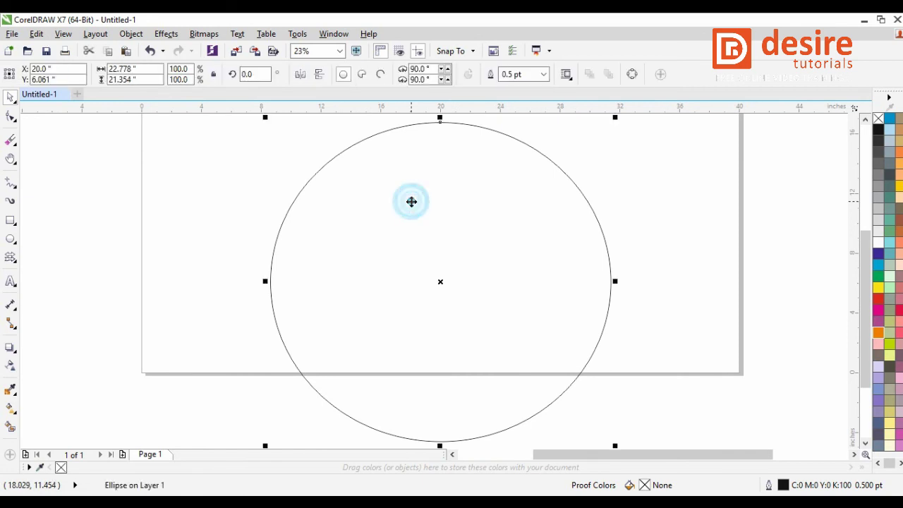
key(Delete)
scroll(347, 296, down, 2)
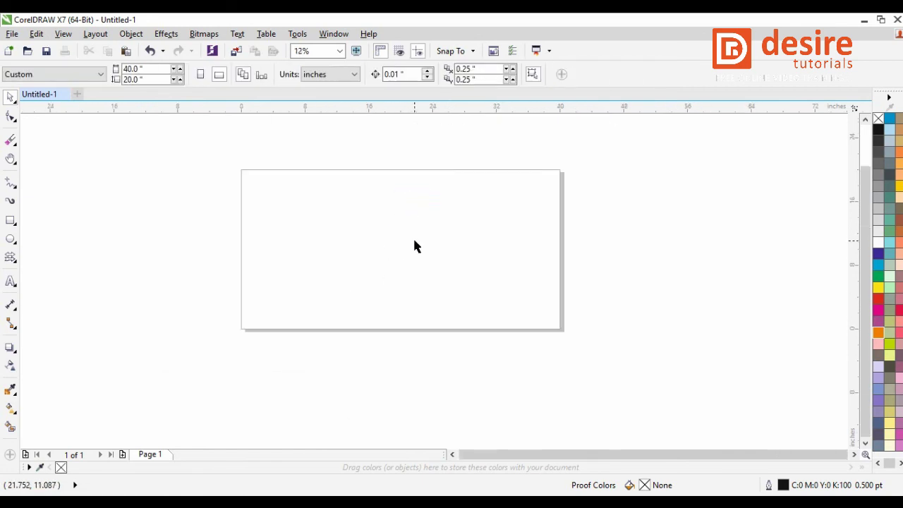